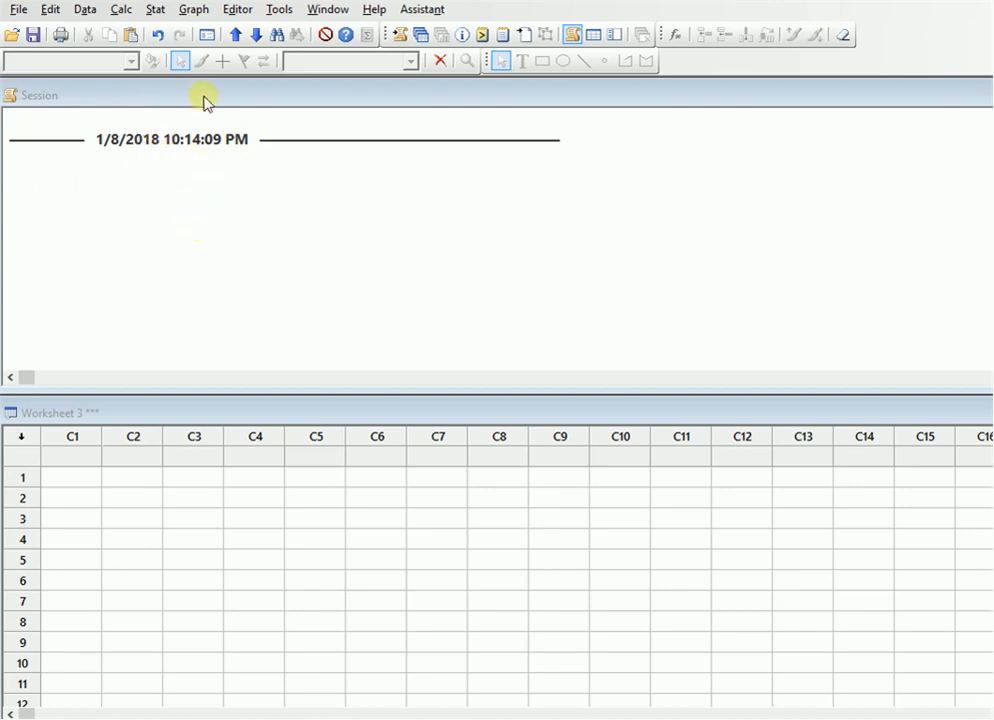
- Open the sample worksheet Precipitation.MTW in the current project and turn off the message about copying the file's content
left_click(17, 10)
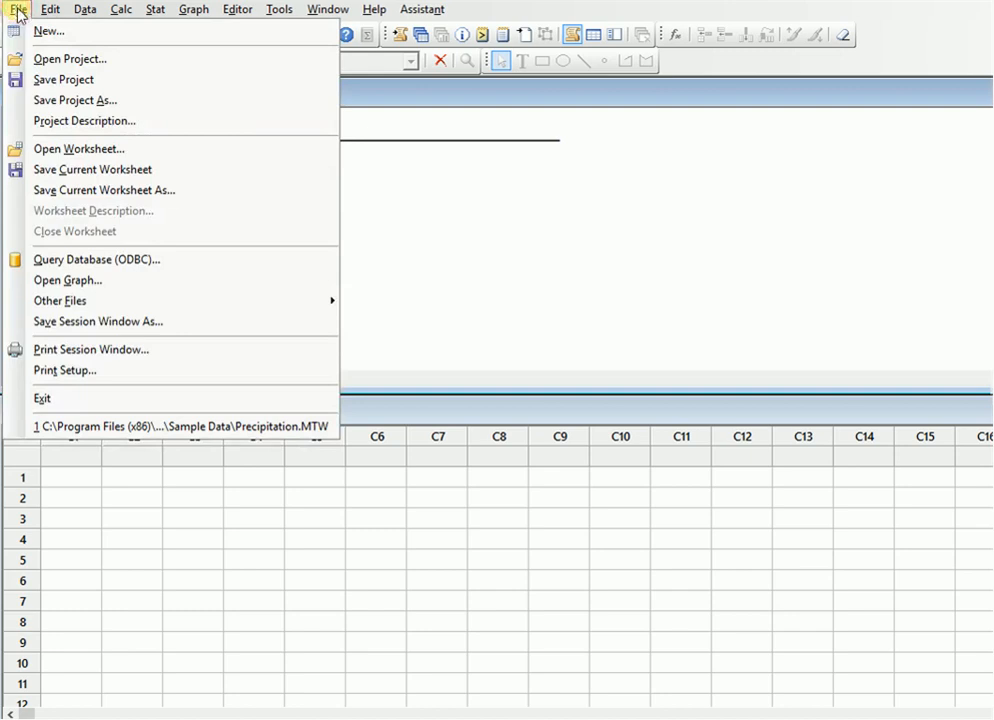
left_click(160, 155)
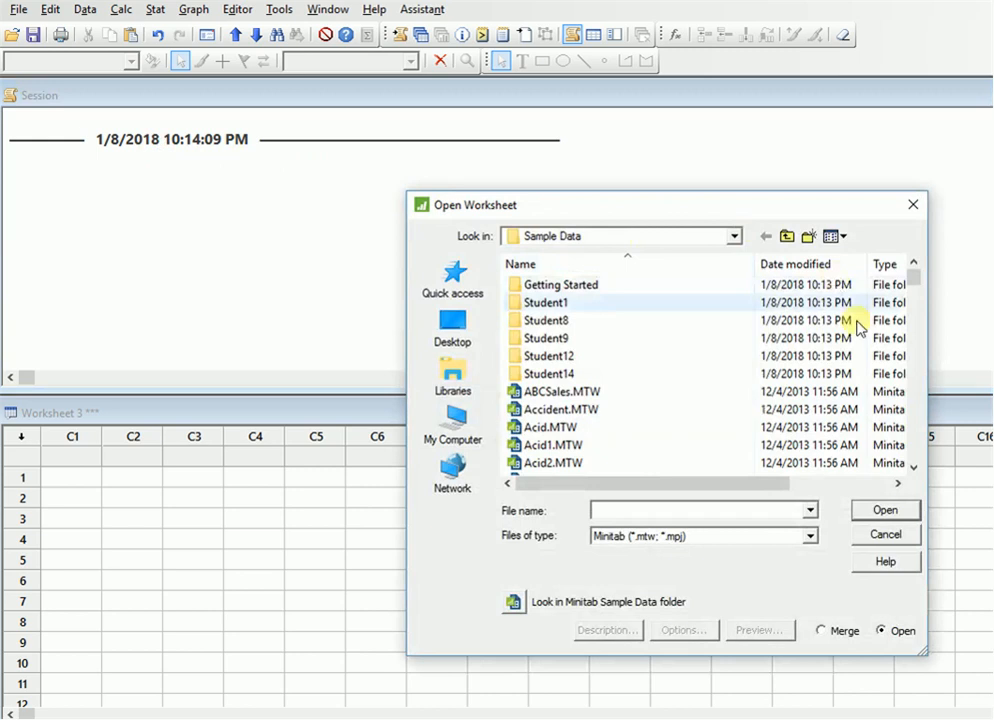
left_click(605, 432)
type("pan")
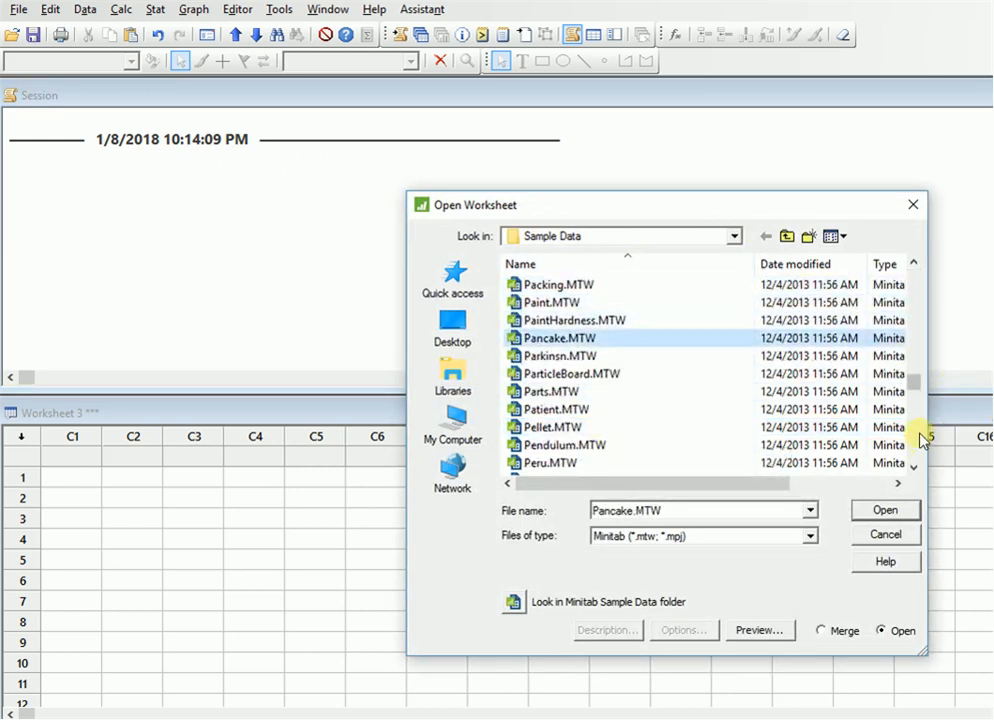
left_click_drag(913, 467, 913, 467)
left_click(913, 467)
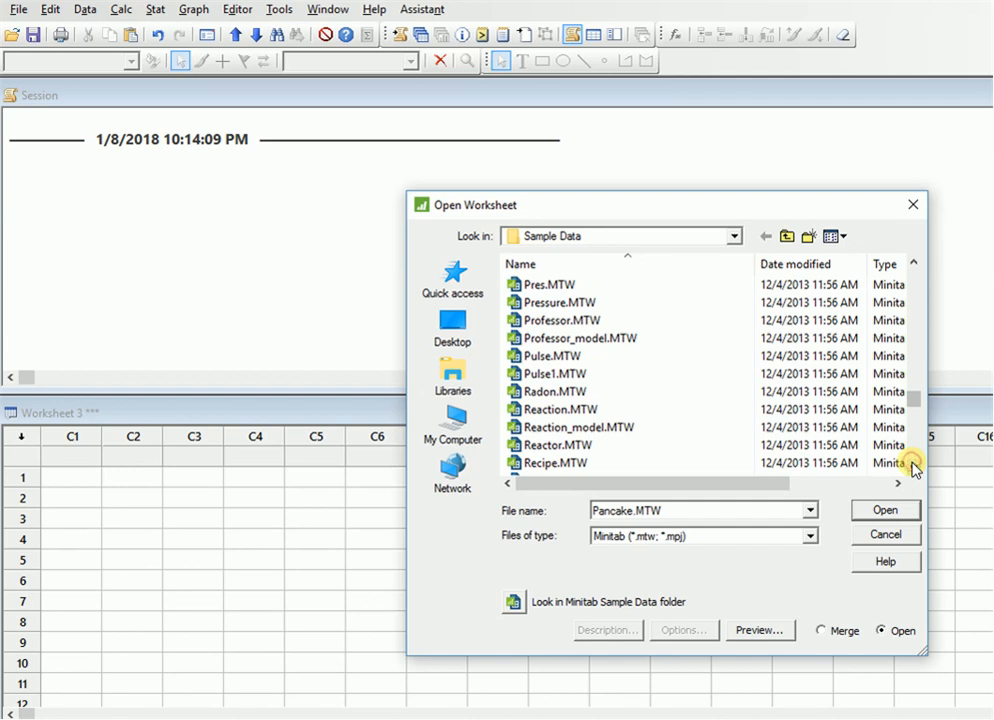
left_click_drag(913, 467, 913, 467)
left_click(913, 295)
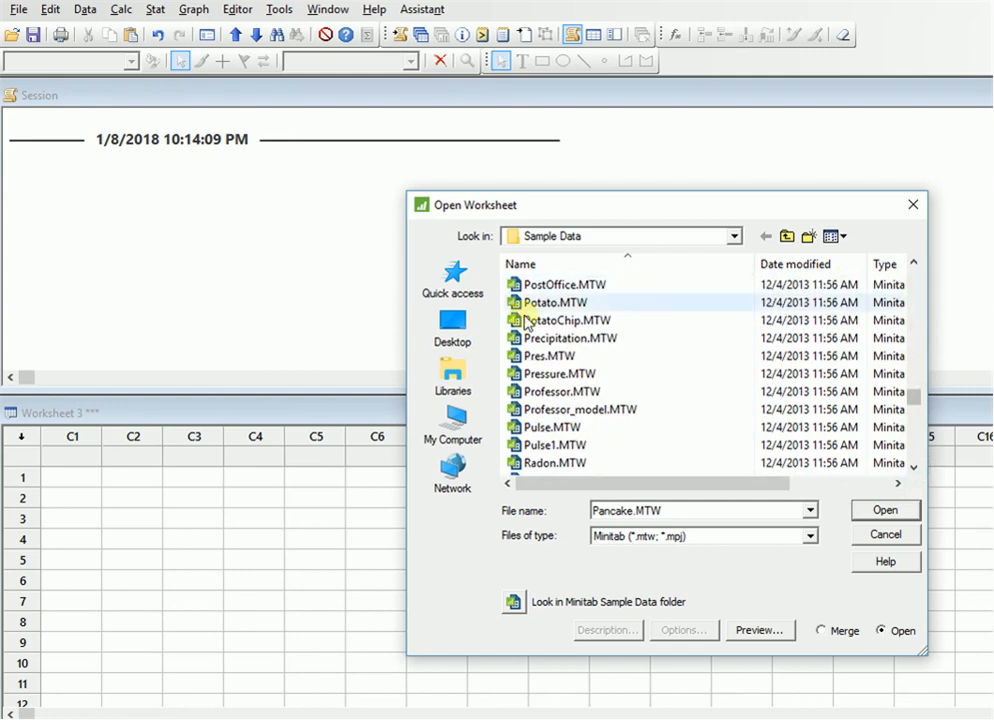
left_click(552, 338)
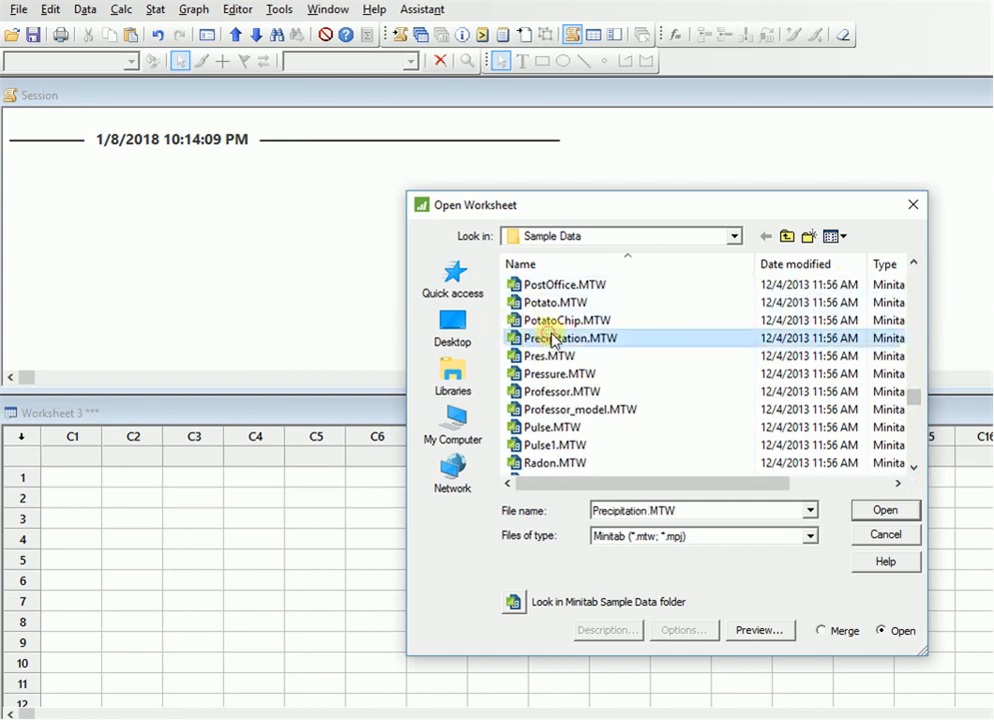
left_click(885, 510)
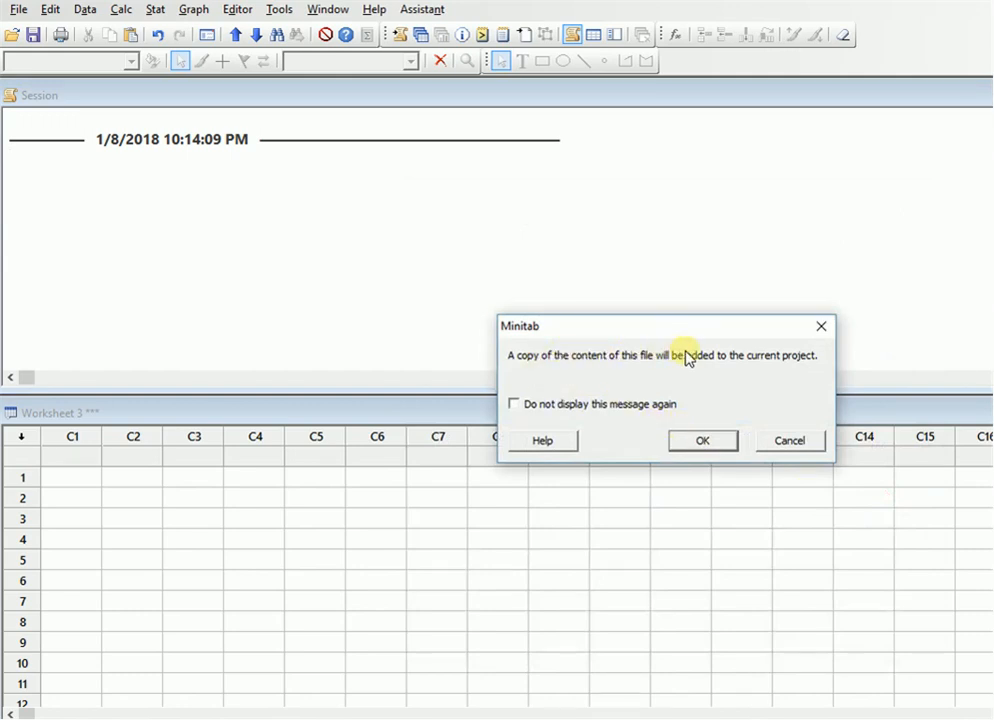
left_click(622, 404)
left_click(703, 442)
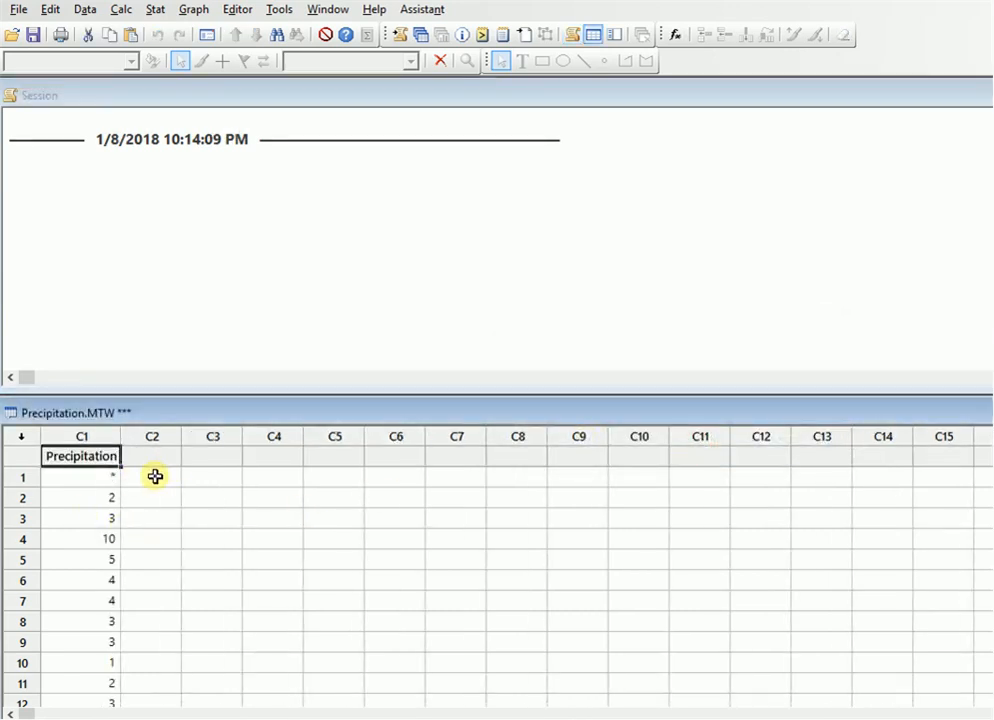
- Look through all the rows of the Precipitation column to examine its values, including the missing entry in row 1
left_click(105, 493)
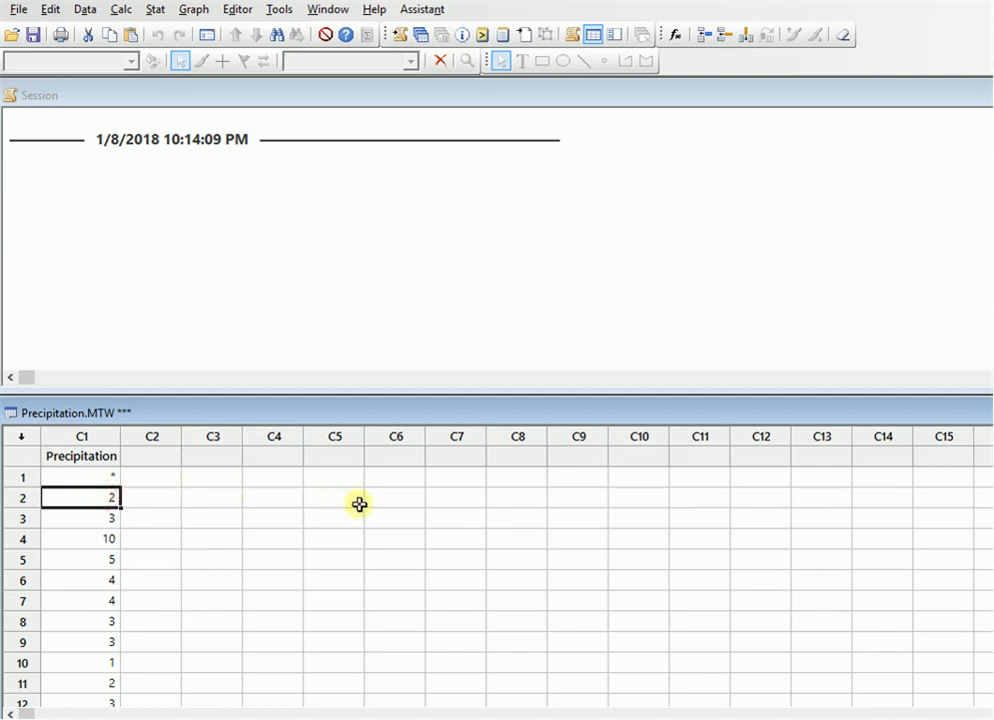
key("Down")
key("Down")
key("Down")
key("Down")
key("Down")
key("Down")
key("Down")
key("Down")
key("Down")
key("Down")
key("Down")
key("Down")
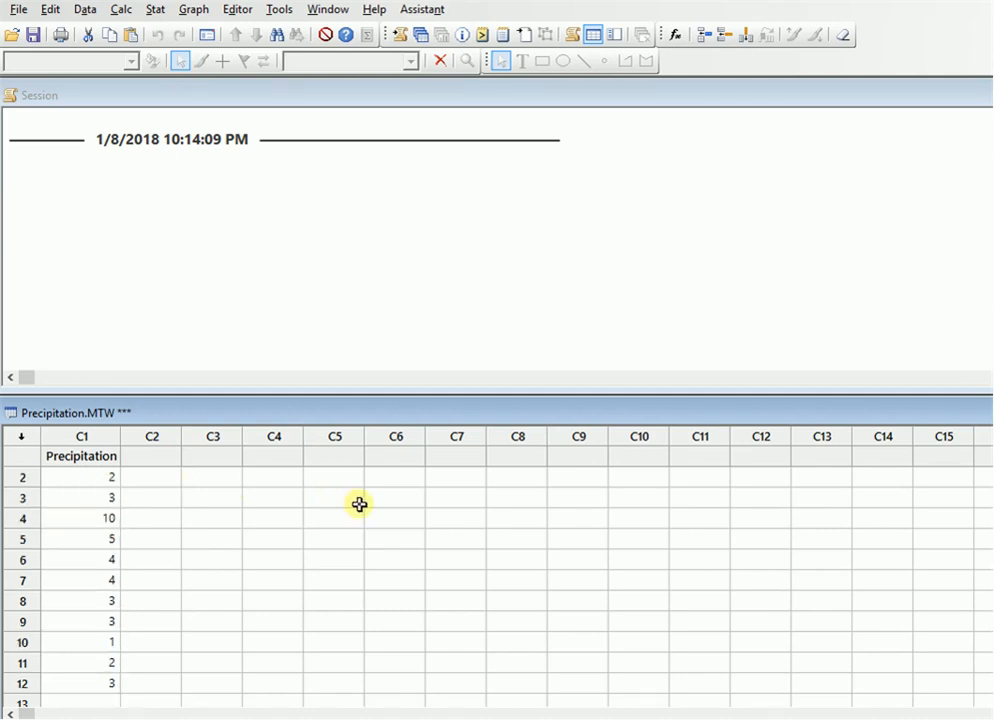
key("Up")
key("Up")
key("Up")
key("Down")
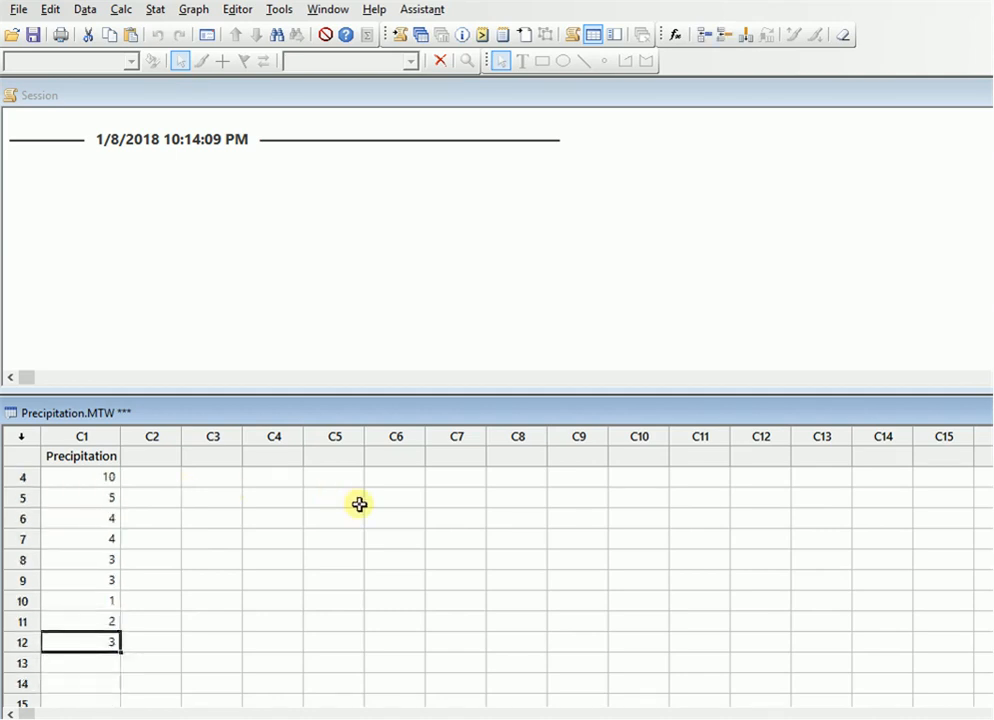
key("Up")
key("Up")
key("Up")
key("Up")
key("Up")
key("Up")
key("Up")
key("Up")
key("Up")
key("Up")
key("Up")
key("Up")
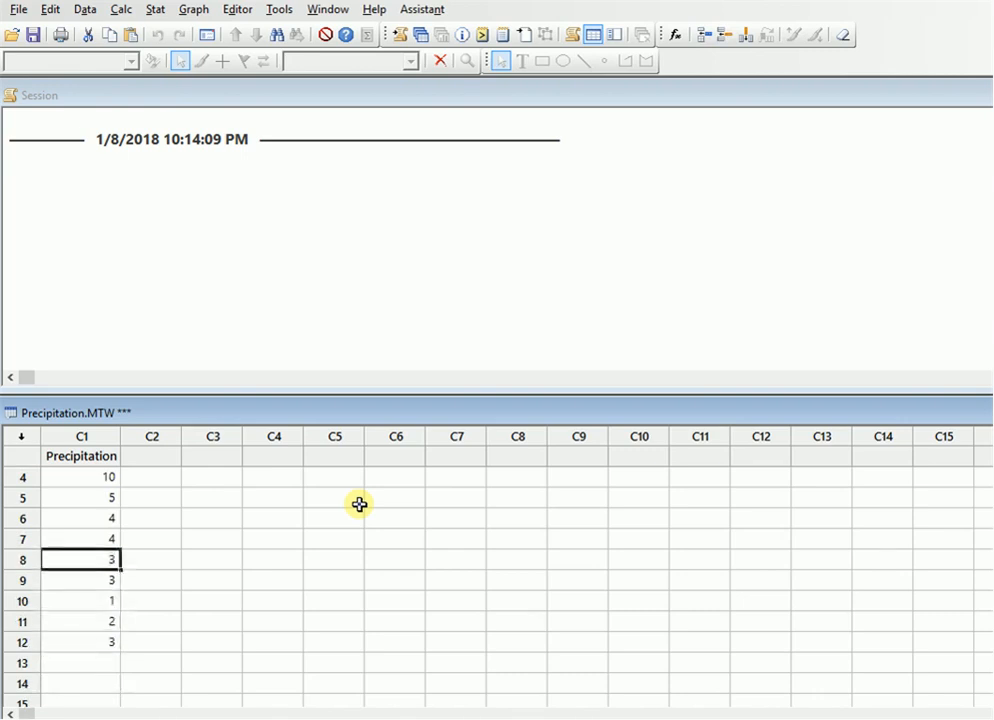
key("Down")
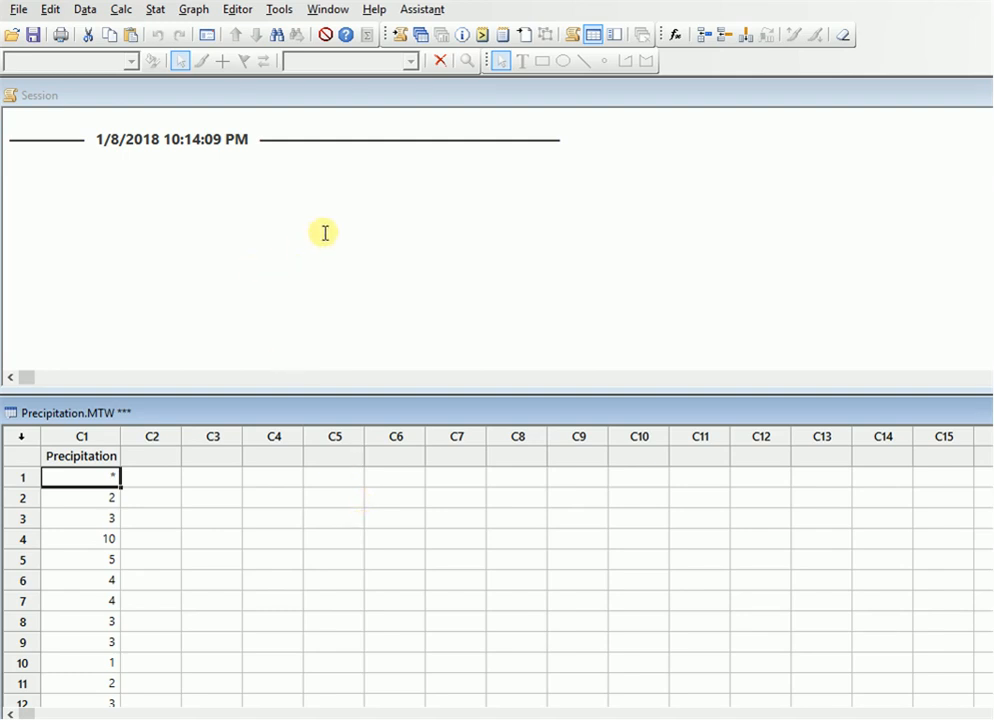
- Display the descriptive statistics for the Precipitation variable, with no grouping variable
left_click(157, 10)
mouse_move(180, 31)
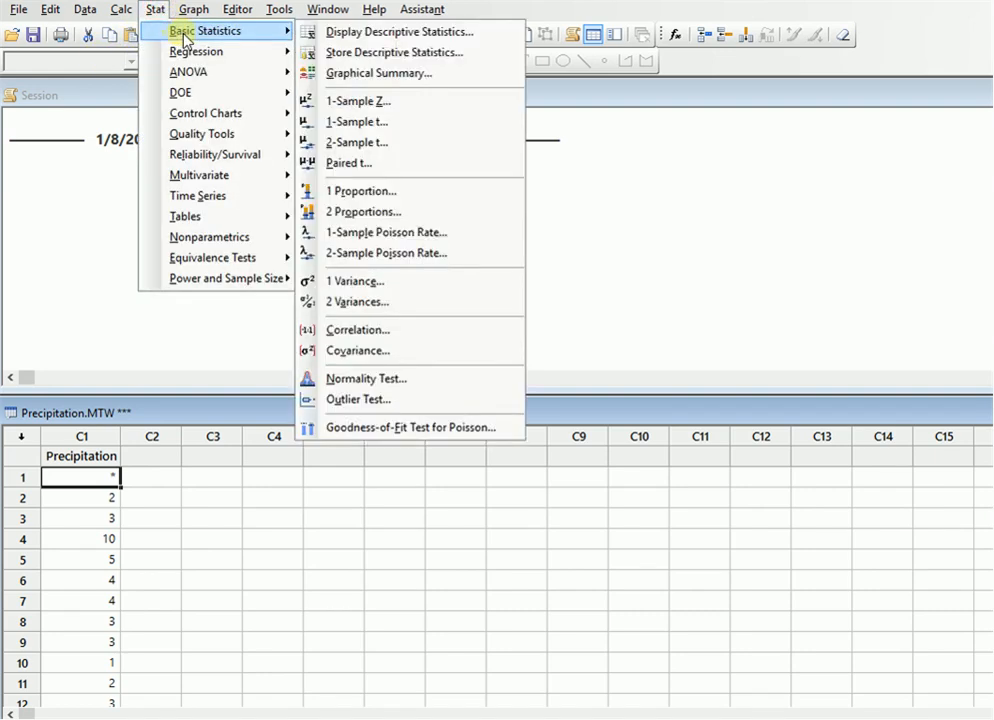
left_click(435, 38)
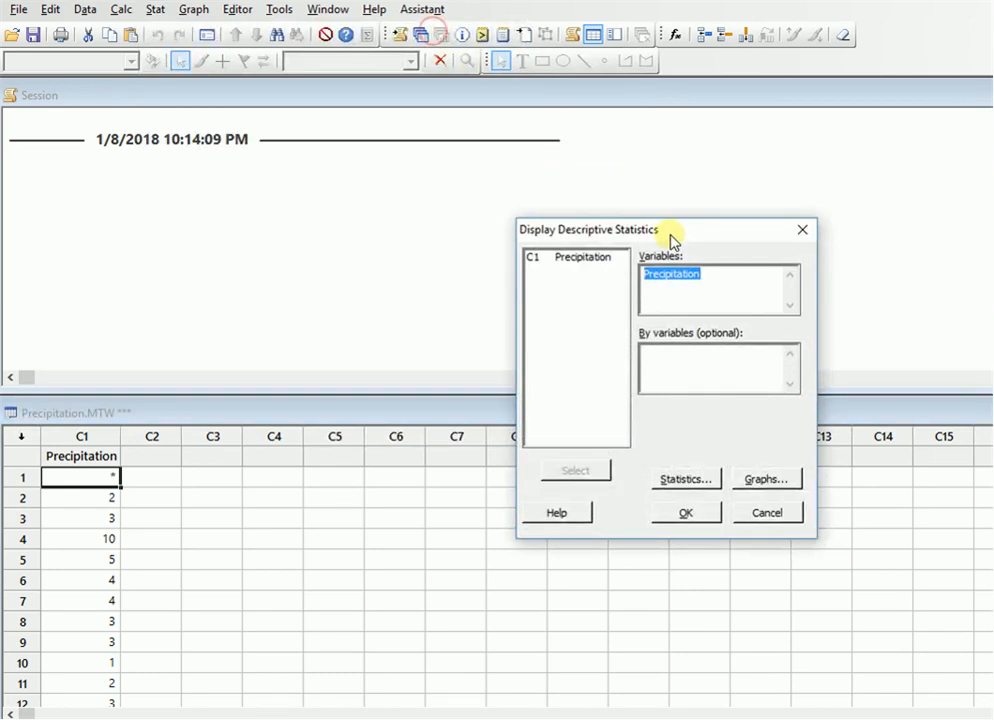
left_click(729, 273)
double_click(727, 274)
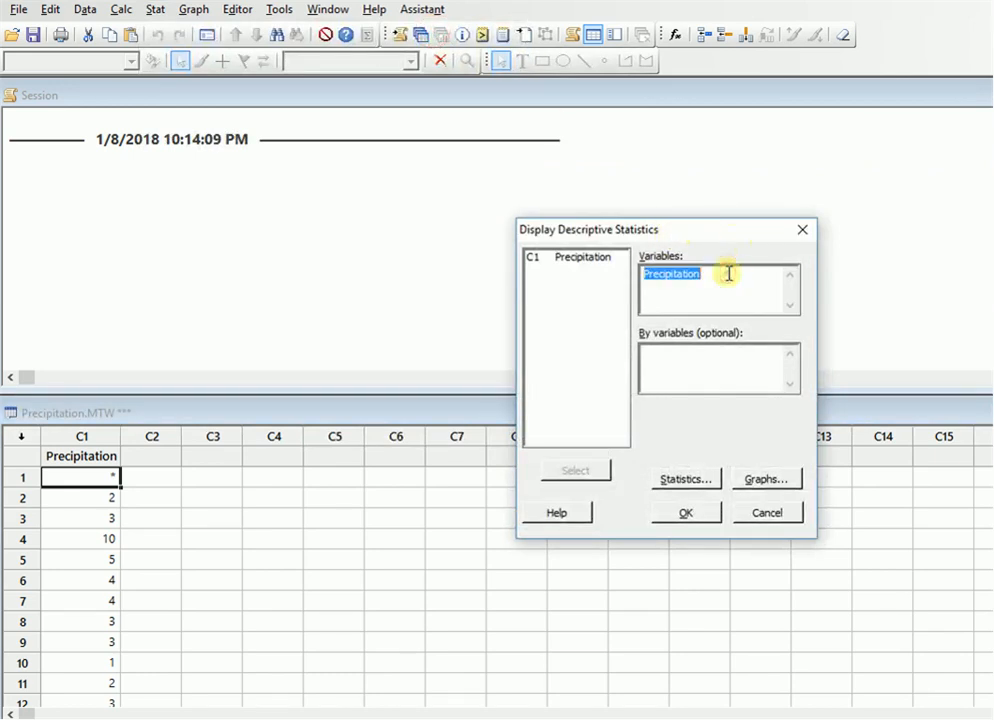
left_click(598, 261)
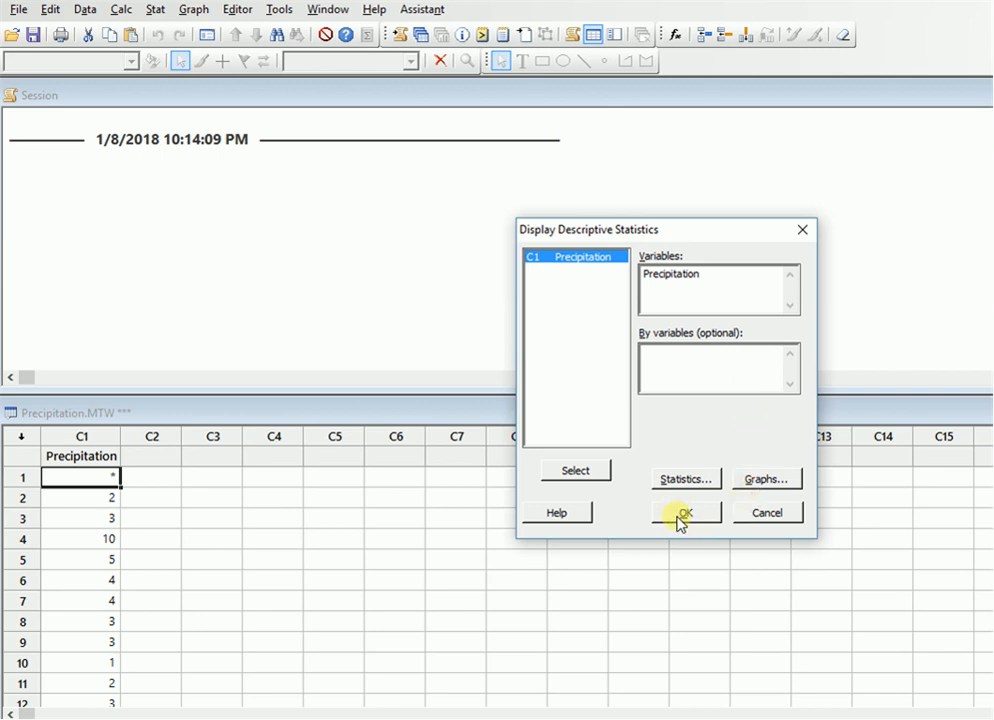
left_click(680, 519)
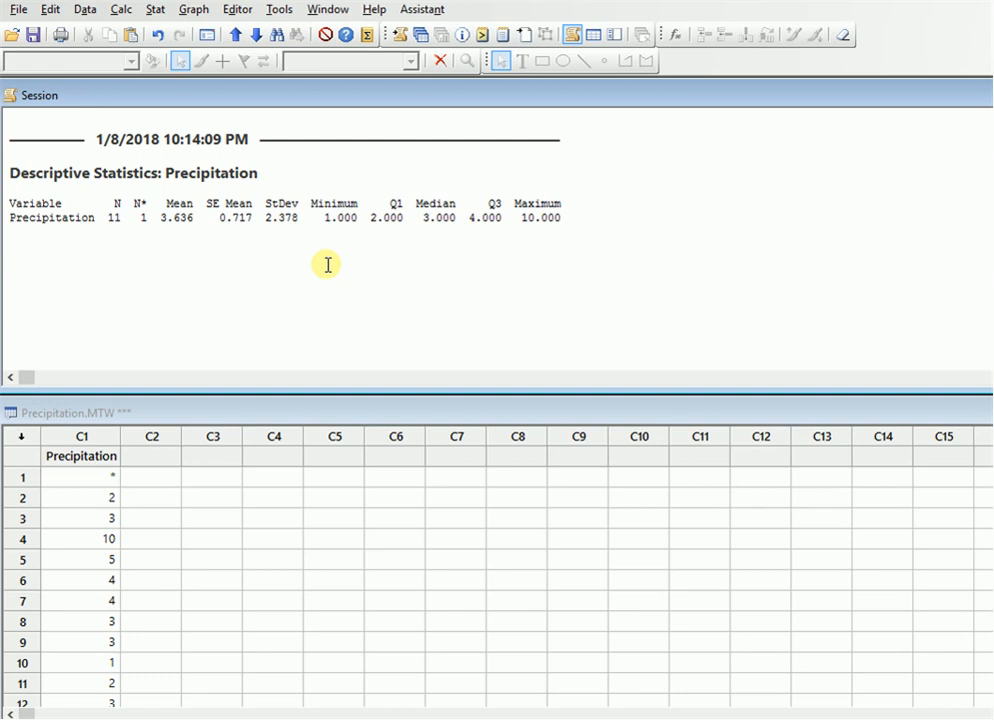
- Check the lower rows of the Precipitation column against the descriptive statistics output
left_click(109, 621)
key("Down")
key("Down")
key("Down")
key("Down")
key("Down")
key("Down")
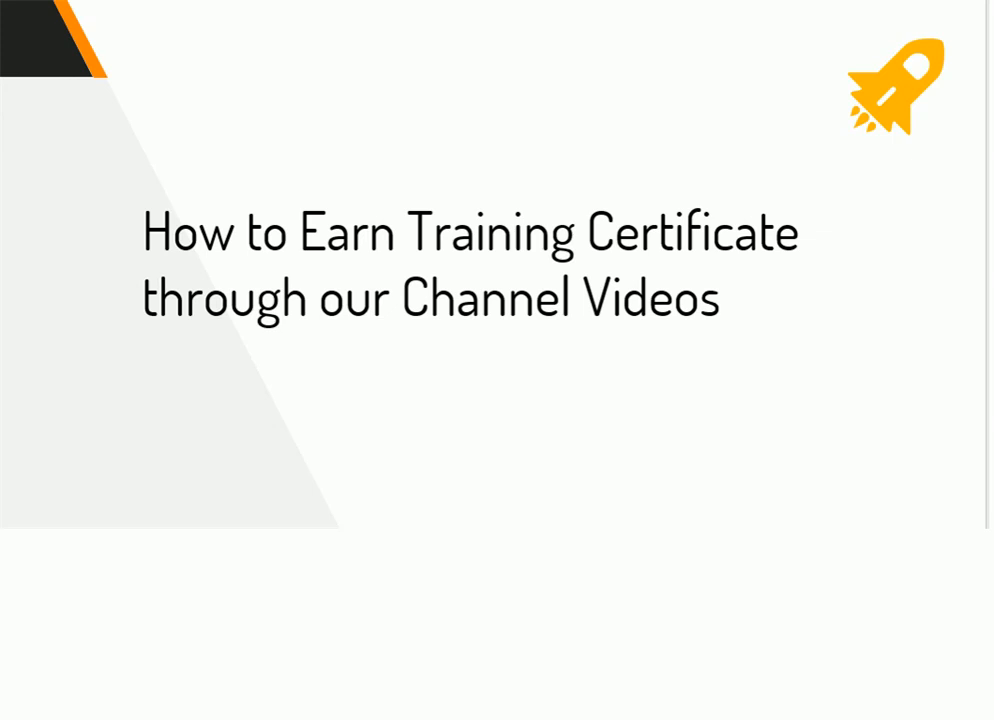
key("Right")
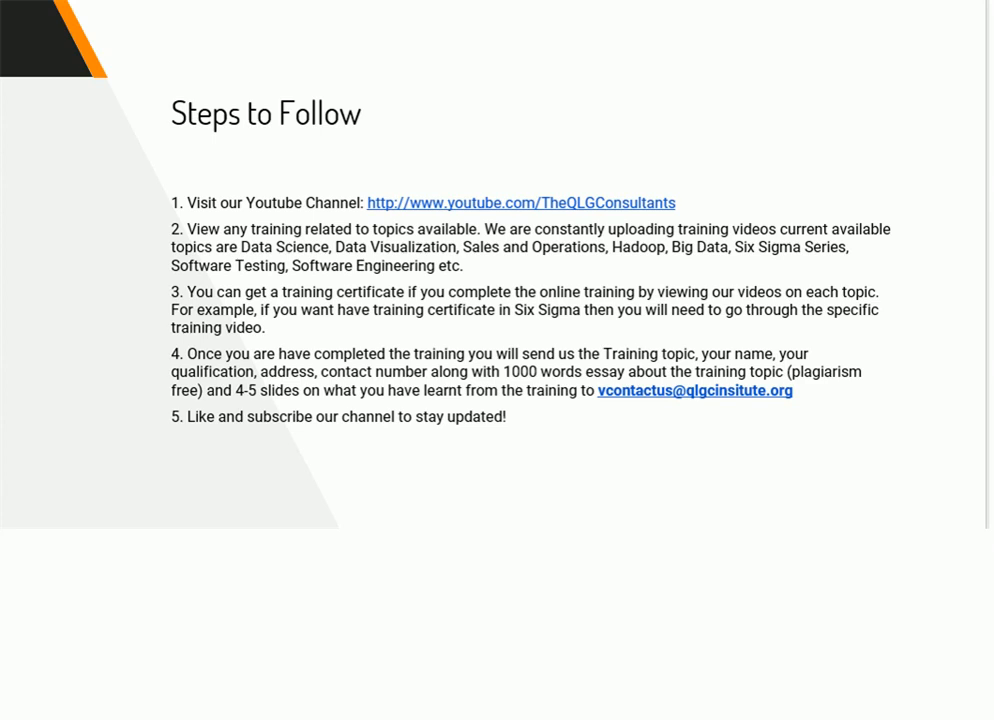
key("Right")
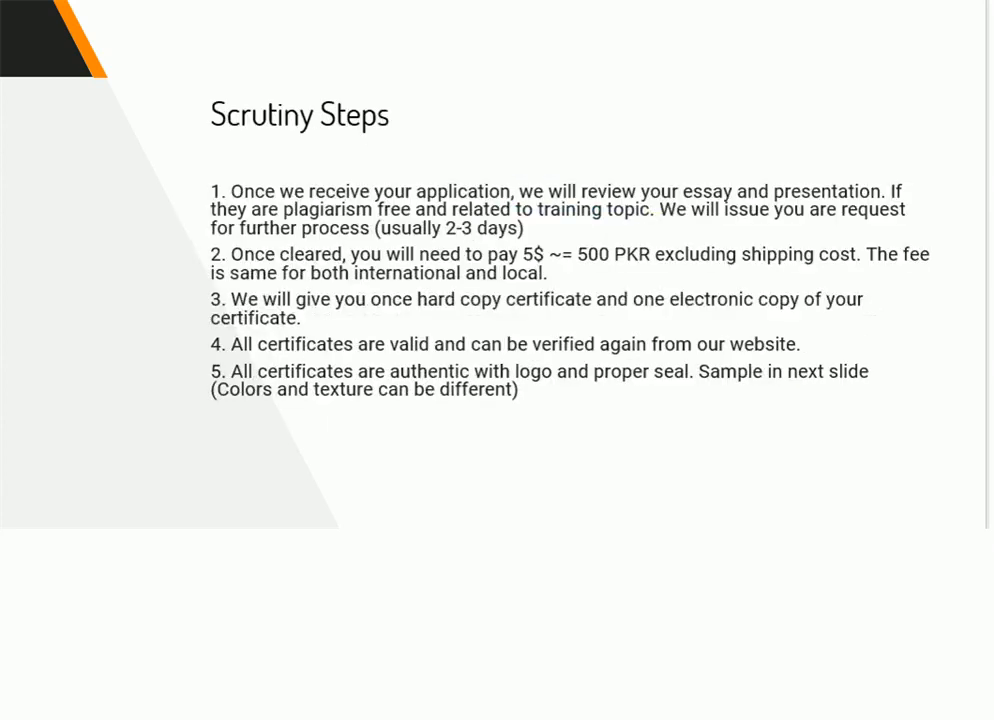
key("Right")
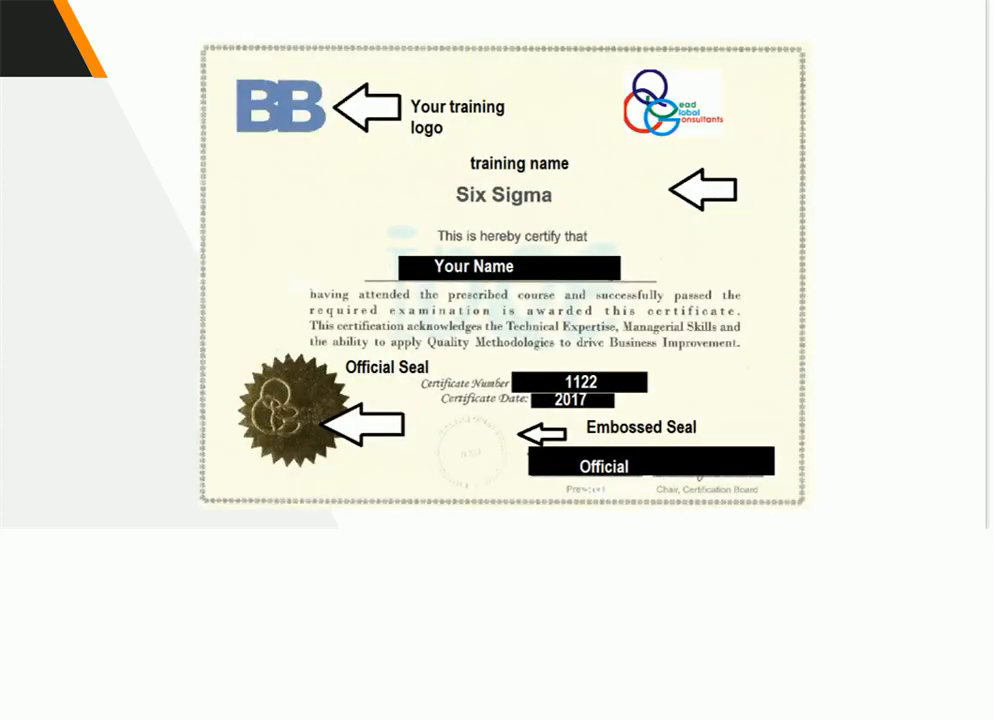